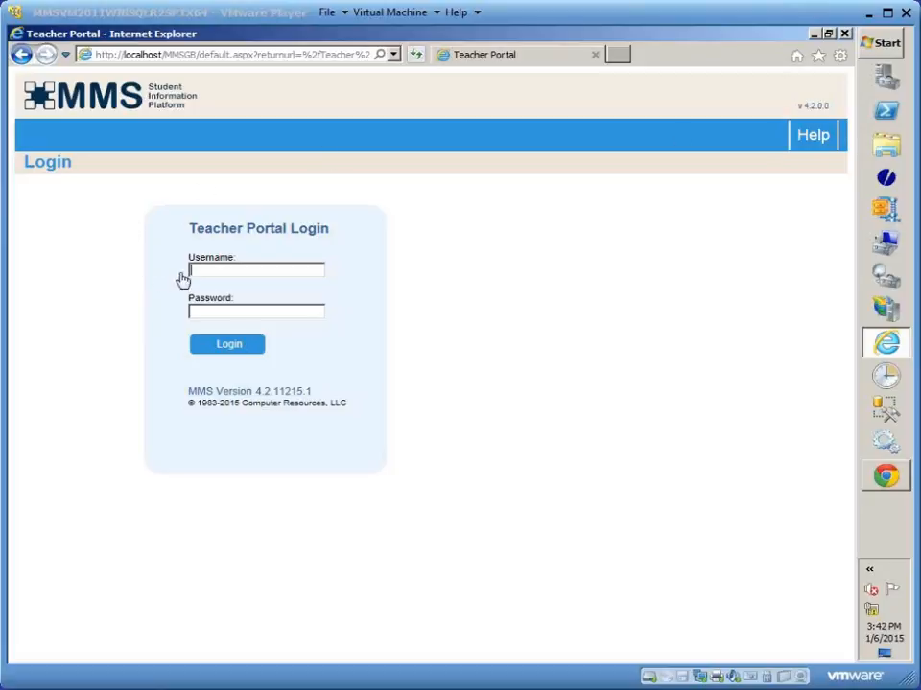
# Step: Log in to the Teacher Portal with the username "teacher" and the account password
pyautogui.click(213, 273)
pyautogui.write('tea')
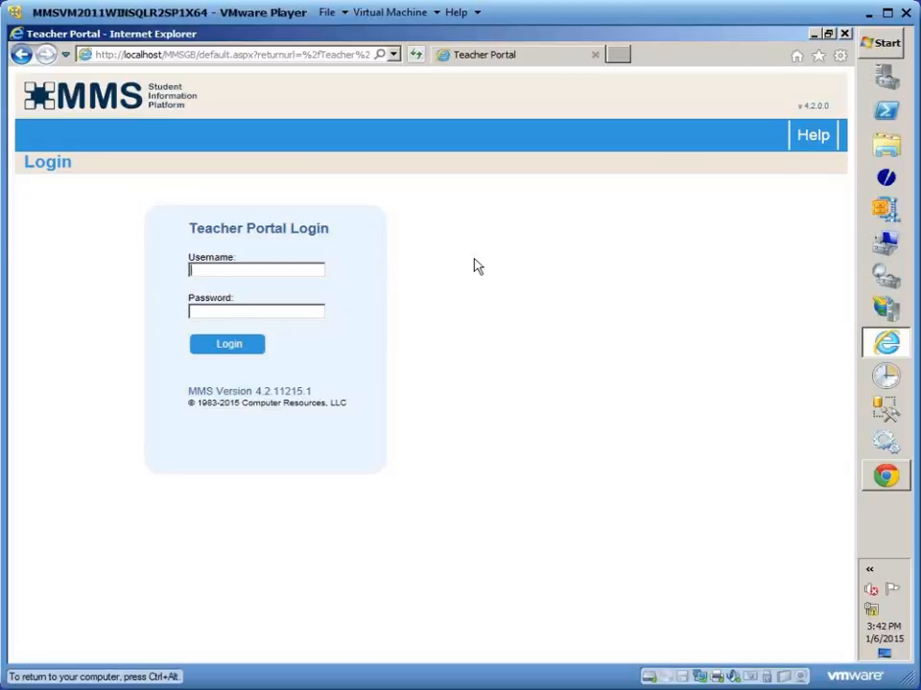
pyautogui.write('cher')
pyautogui.press('Tab')
pyautogui.write('a')
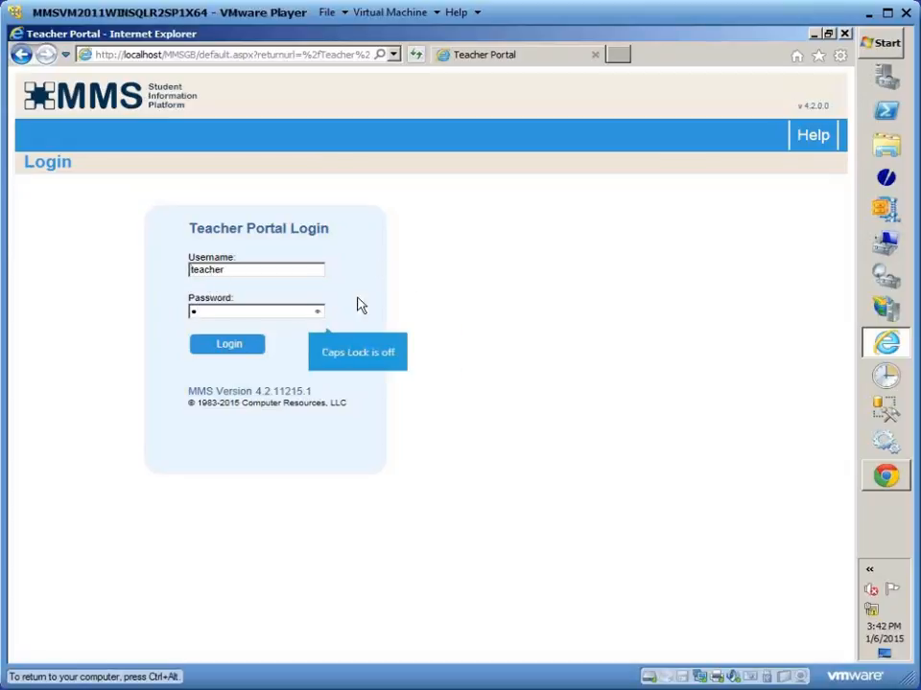
pyautogui.click(219, 352)
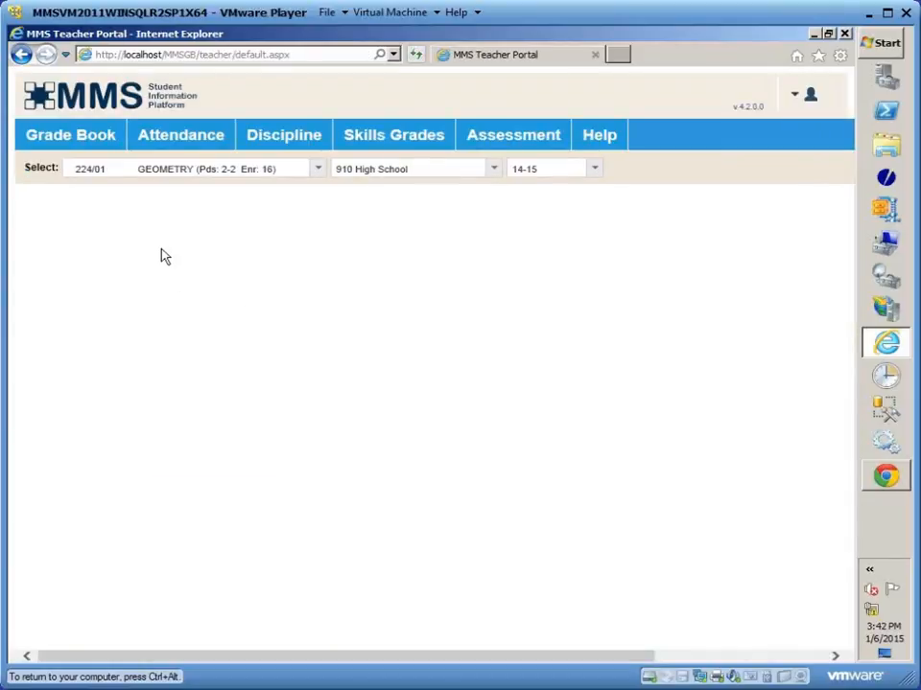
# Step: Open Final Grade Entry for the geometry class and choose the marking period Year Course - Std - Qt2
pyautogui.click(56, 142)
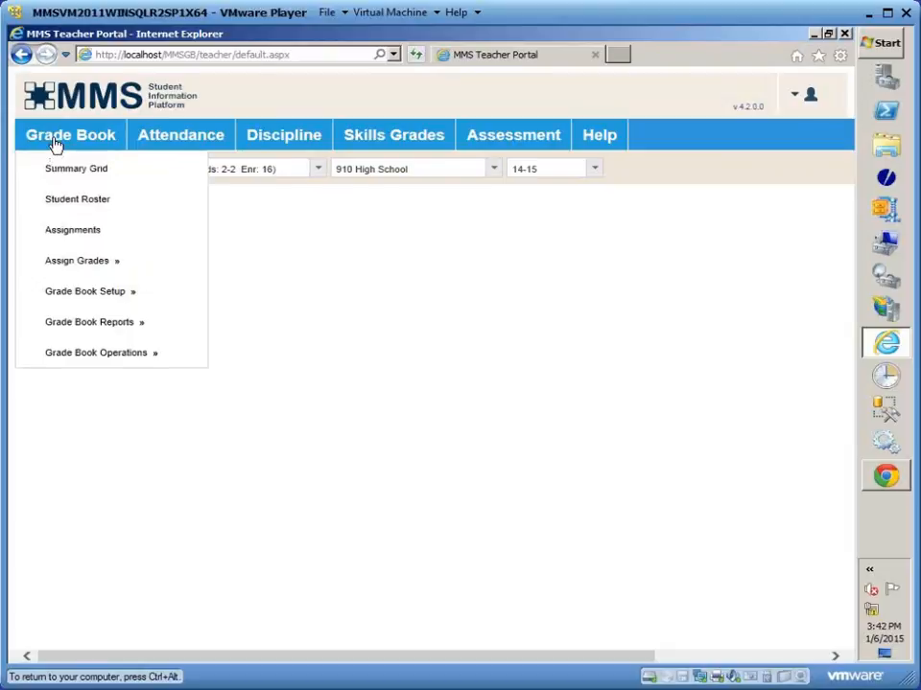
pyautogui.moveTo(73, 269)
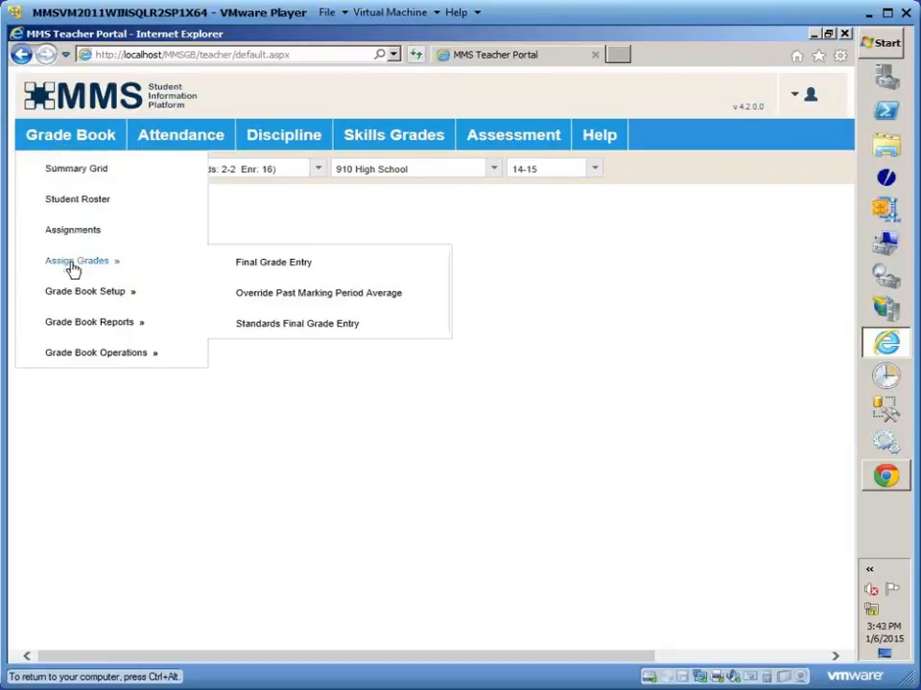
pyautogui.click(254, 264)
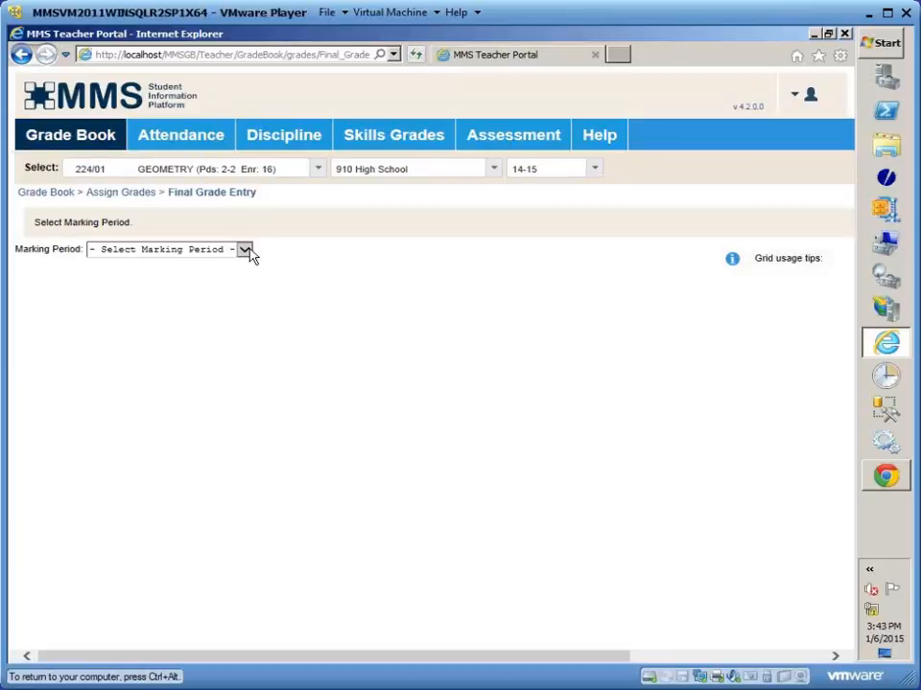
pyautogui.click(244, 251)
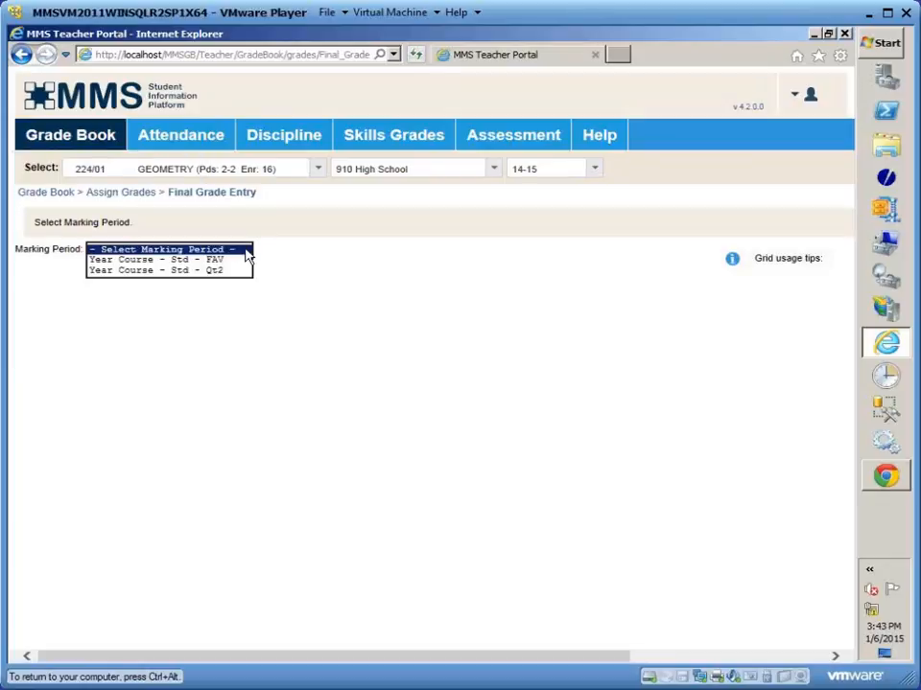
pyautogui.click(135, 274)
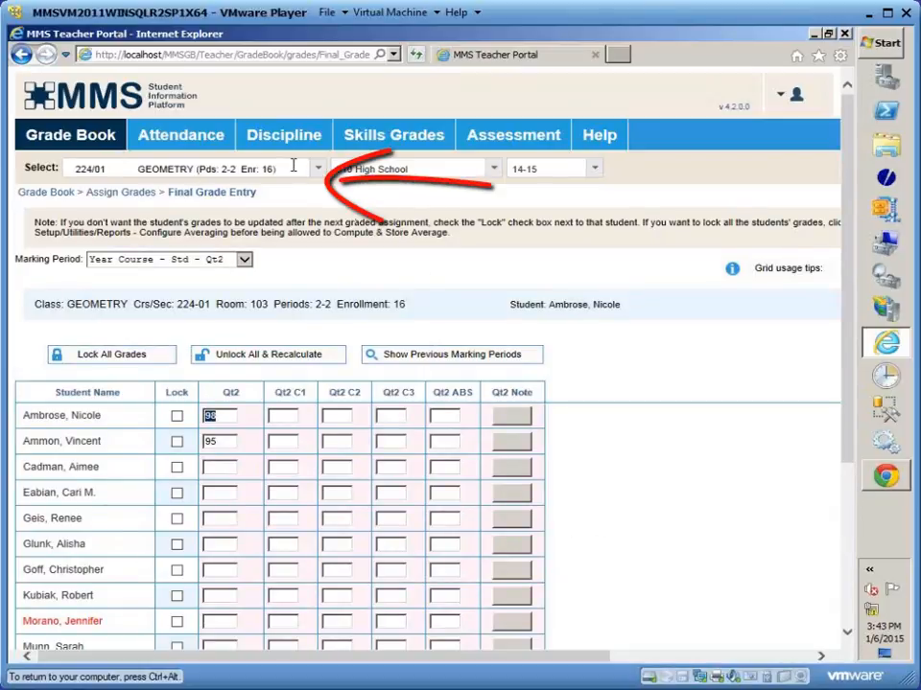
# Step: Set the second listed student's Qt2 grade to 90 and lock it, and open the Summary Grid
pyautogui.click(222, 441)
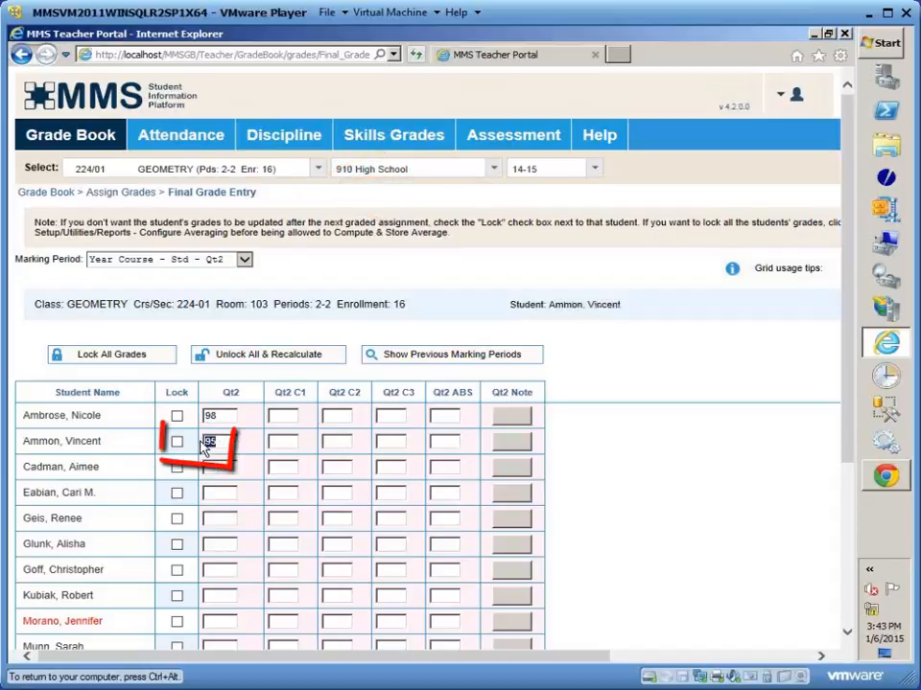
pyautogui.write('90')
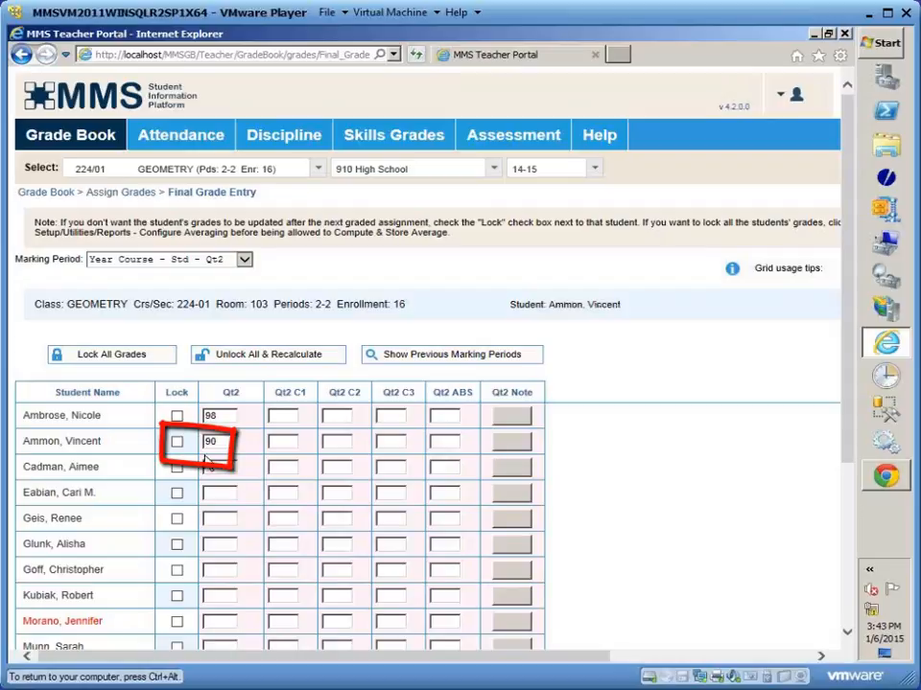
pyautogui.click(179, 446)
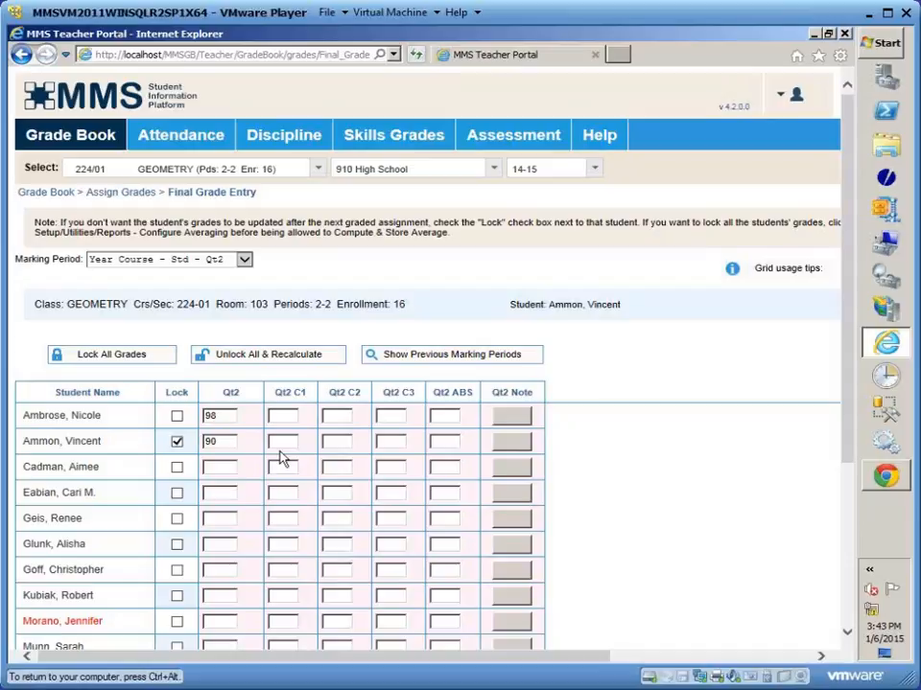
pyautogui.moveTo(58, 139)
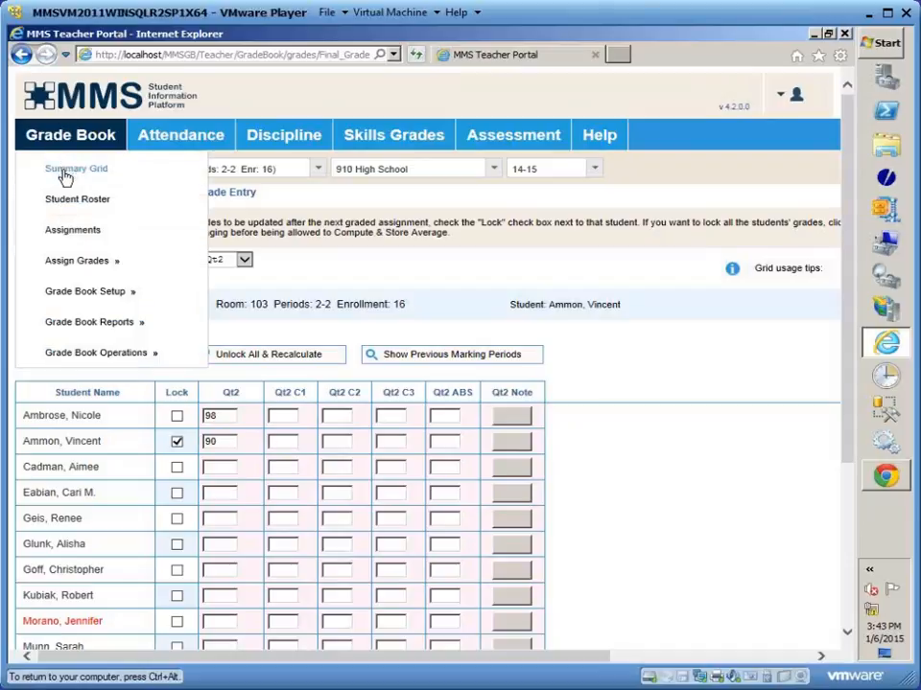
pyautogui.click(66, 172)
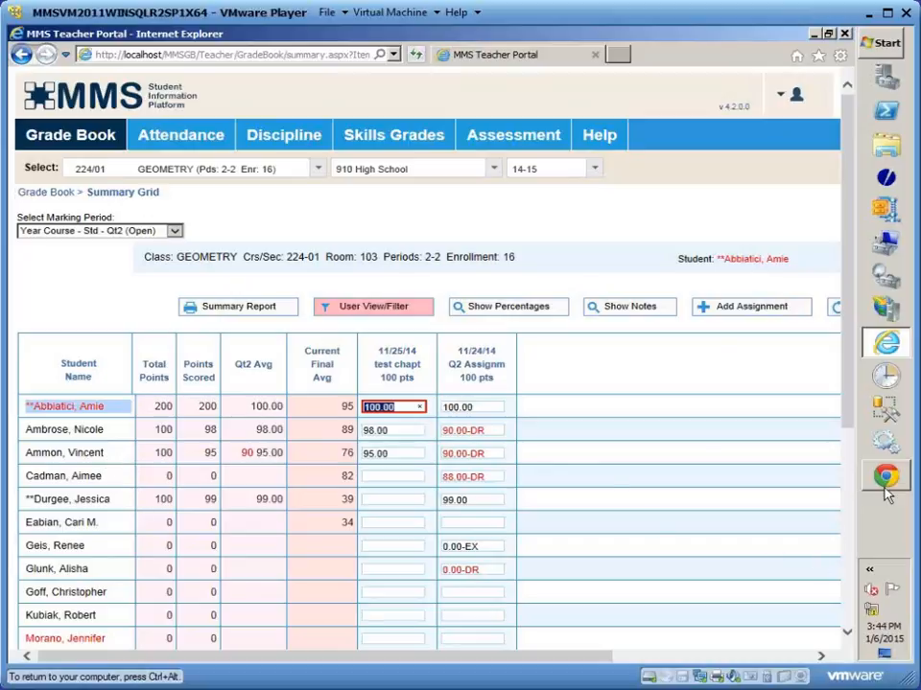
# Step: Switch to the Administrator Portal in Google Chrome and log in as administrator
pyautogui.moveTo(884, 484)
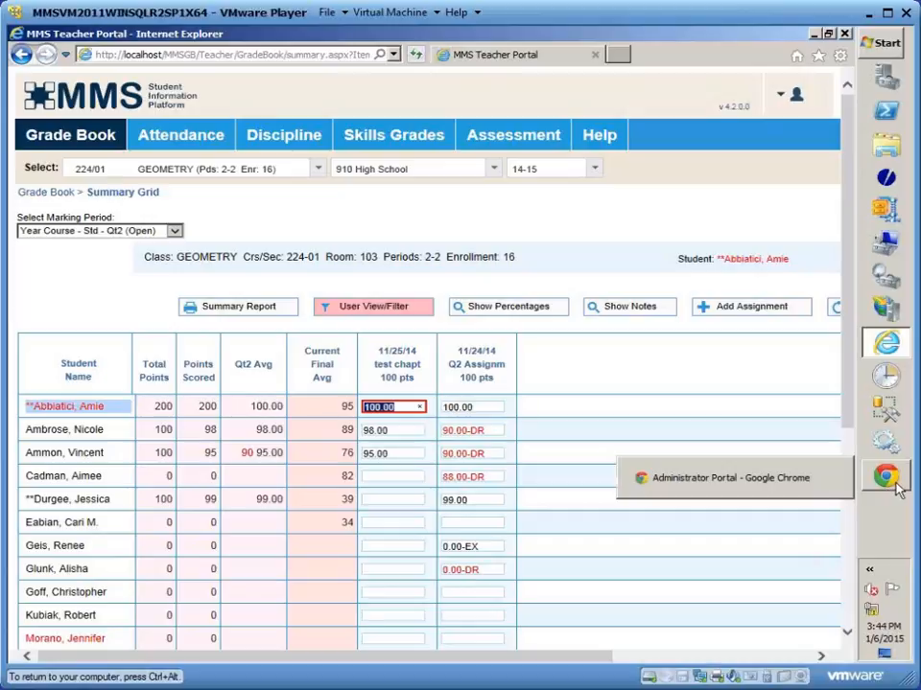
pyautogui.click(887, 489)
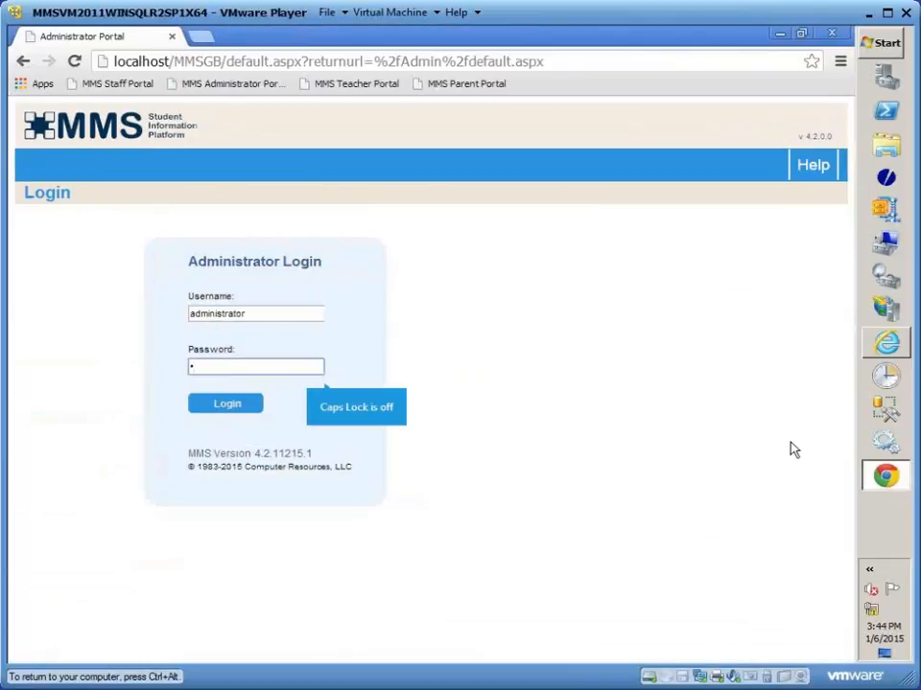
pyautogui.click(226, 406)
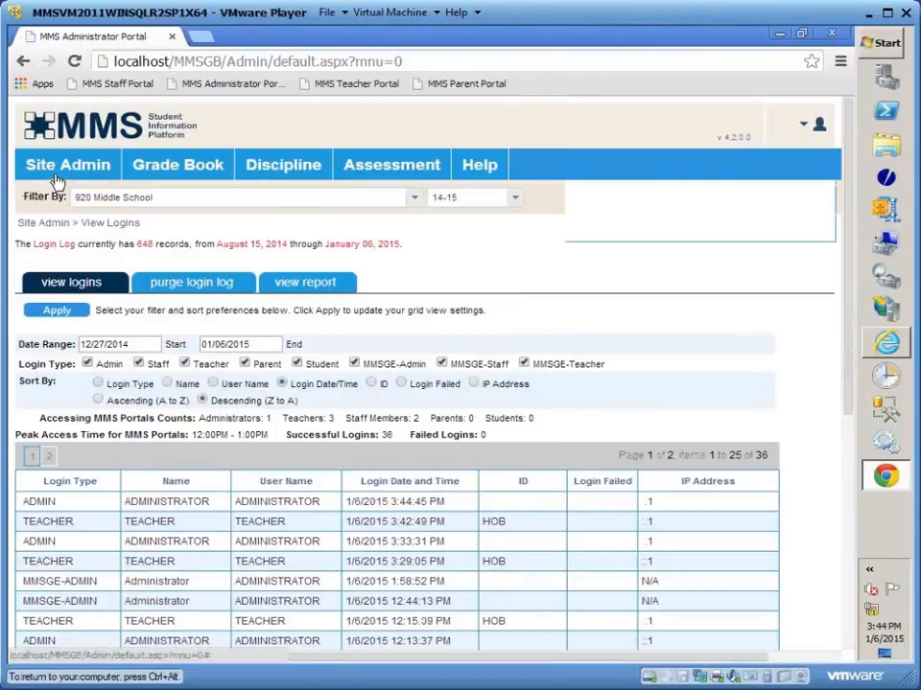
# Step: Open Grant or Remove Override Privileges and filter the list by 910 High School
pyautogui.moveTo(192, 169)
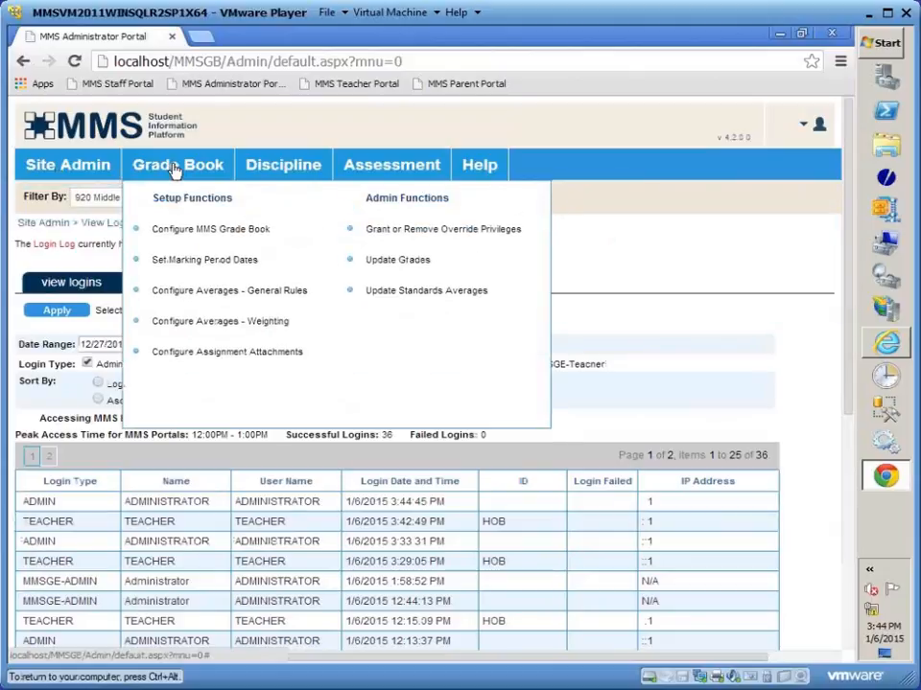
pyautogui.click(424, 235)
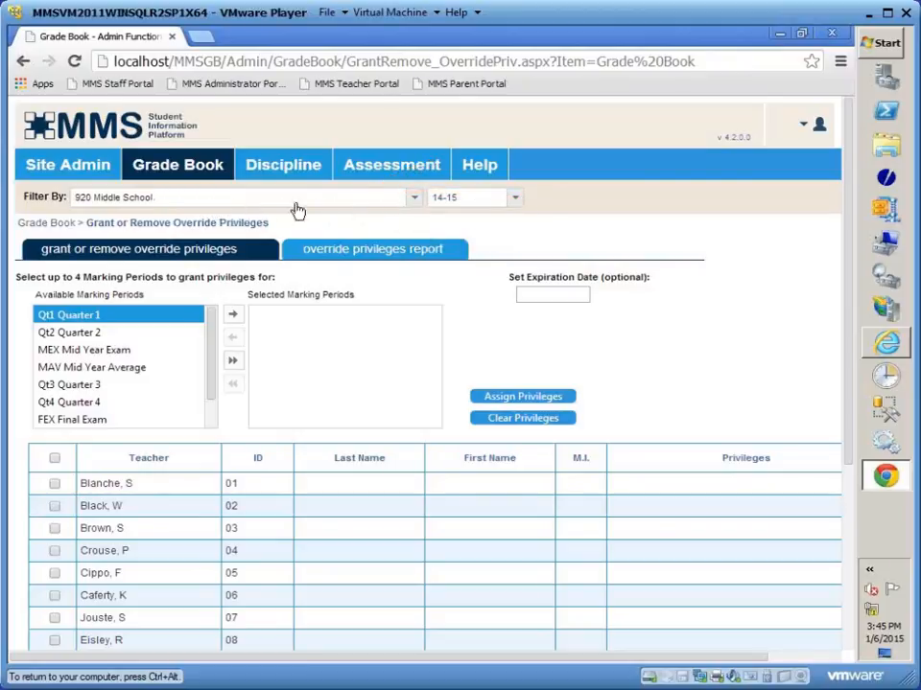
pyautogui.click(413, 199)
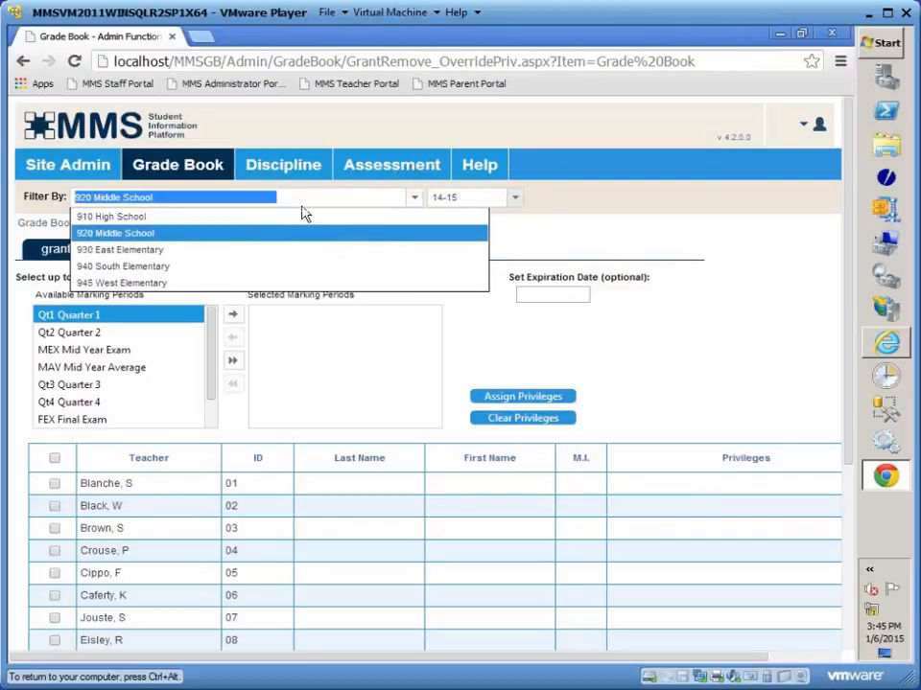
pyautogui.click(219, 222)
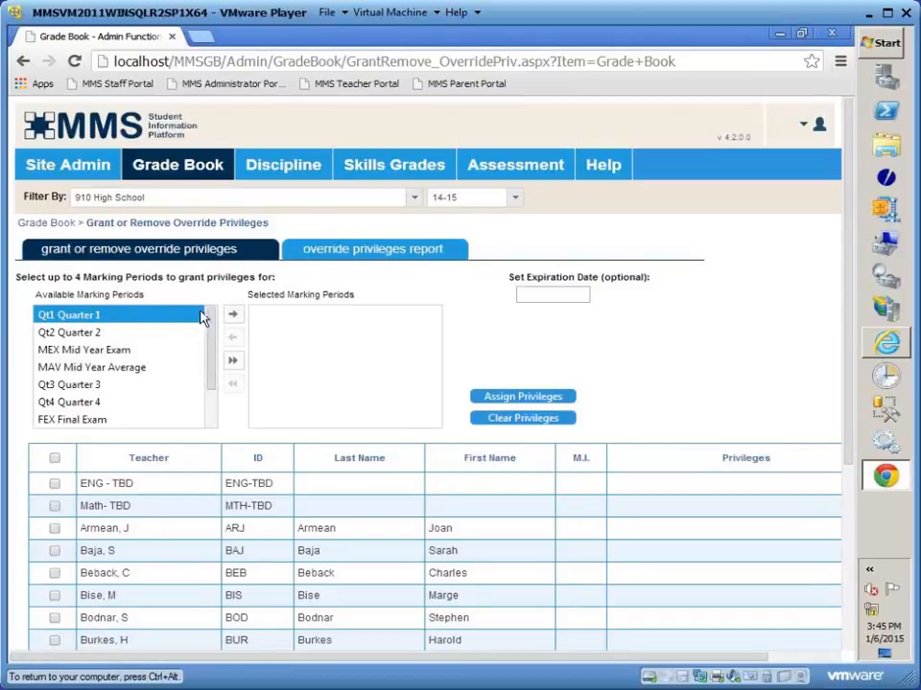
# Step: Select the marking period Qt1 Quarter 1 and set the privilege expiration date to 1/9/2015
pyautogui.click(233, 316)
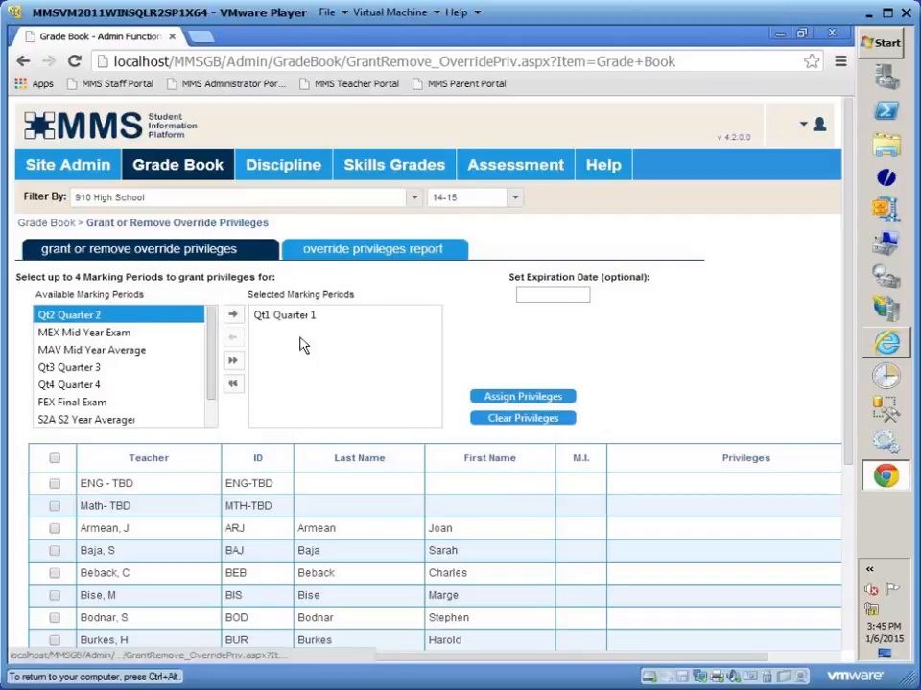
pyautogui.click(544, 295)
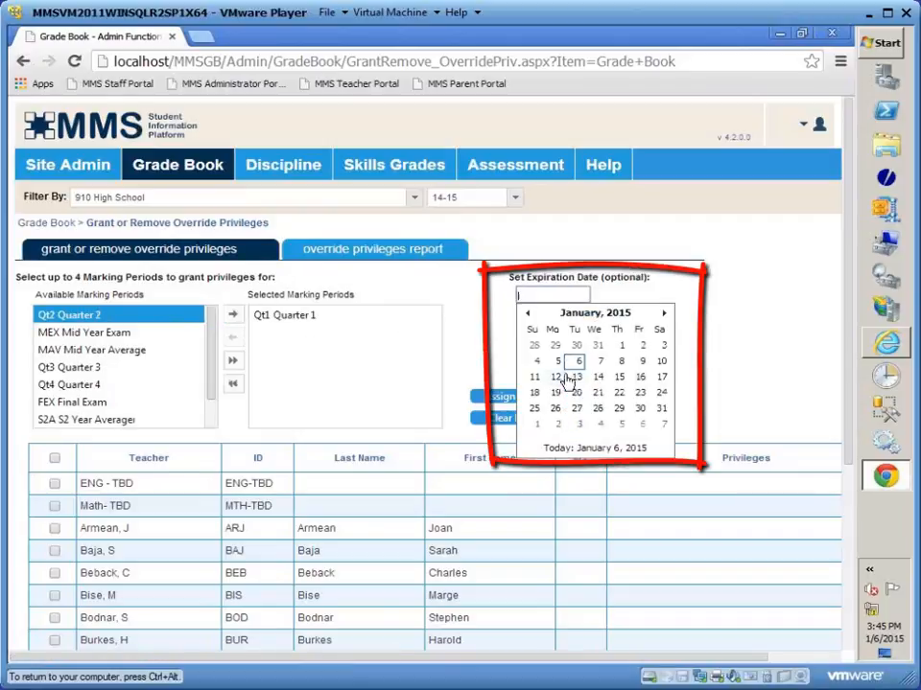
pyautogui.click(643, 367)
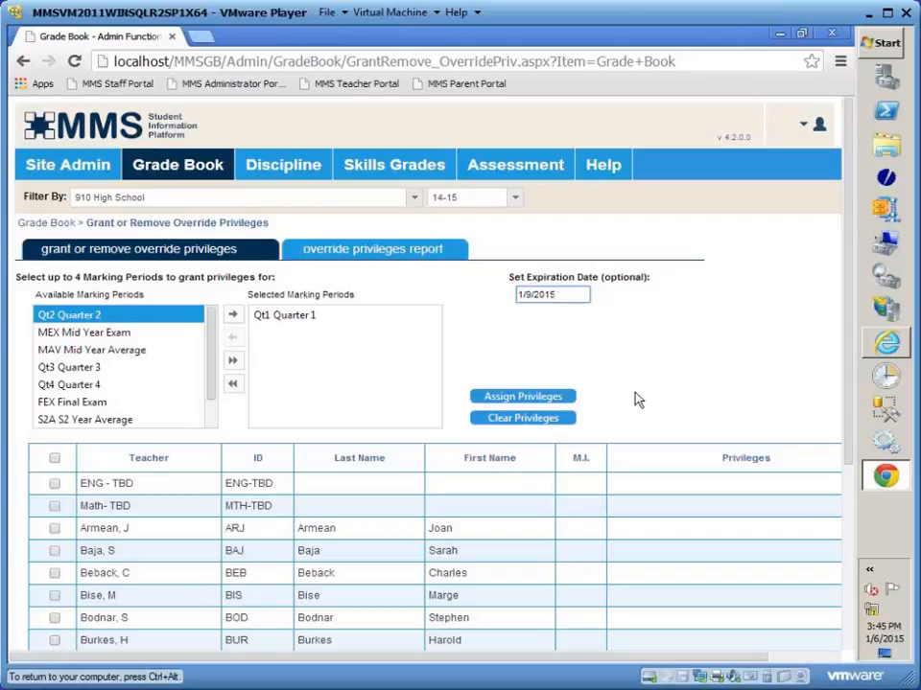
# Step: Assign the override privileges to the geometry class's teacher and check that teacher's Privileges entry
pyautogui.scroll(-3, 284, 567)
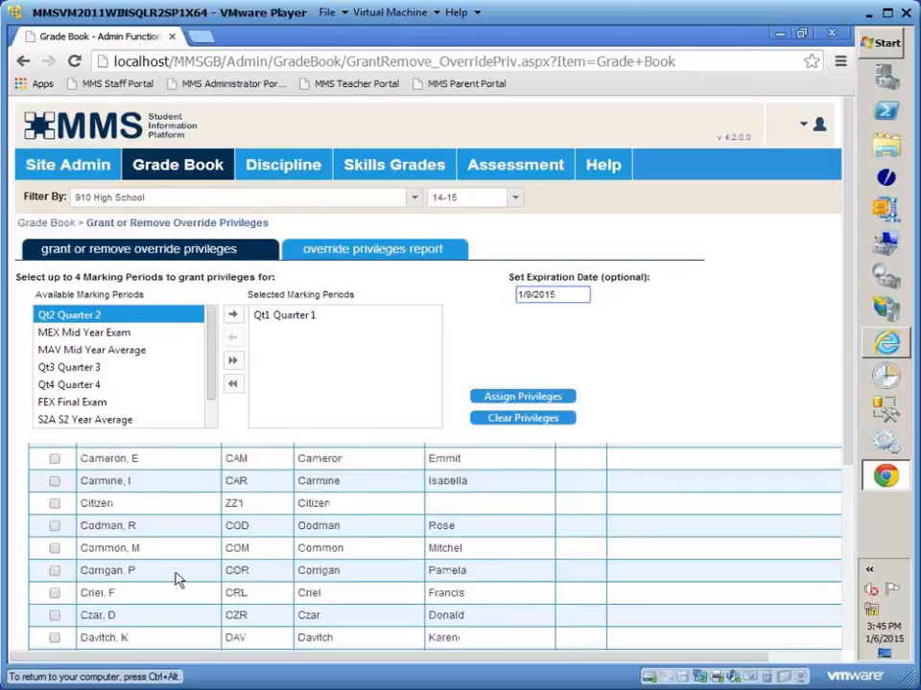
pyautogui.scroll(-8, 177, 579)
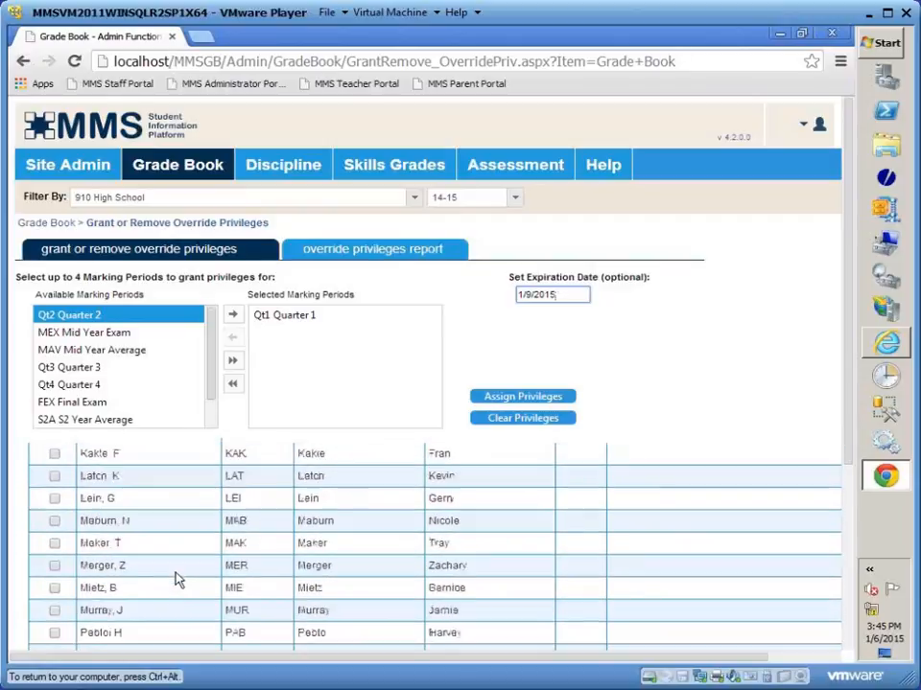
pyautogui.scroll(3, 176, 579)
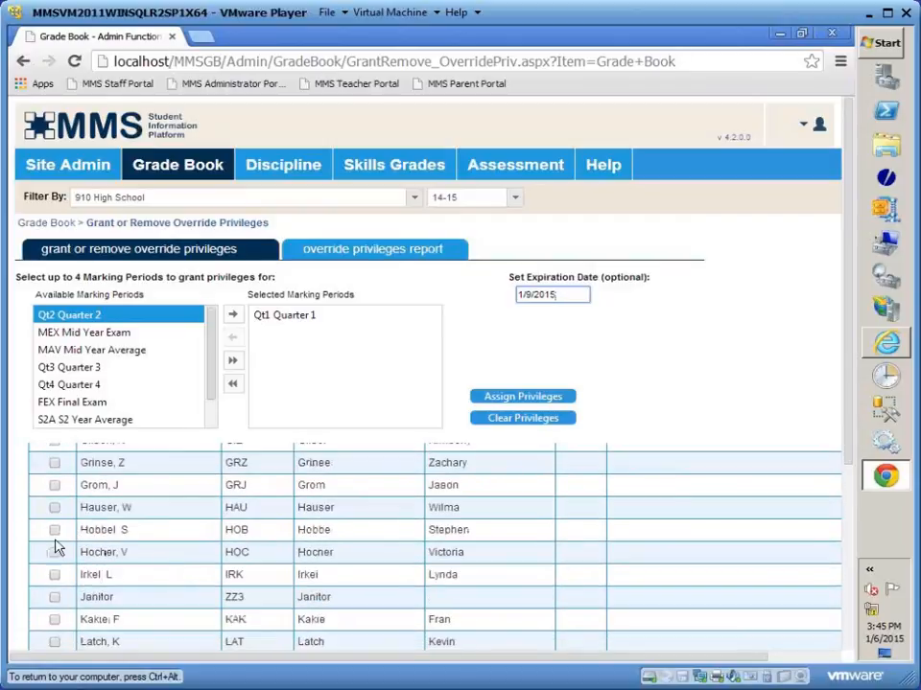
pyautogui.click(53, 530)
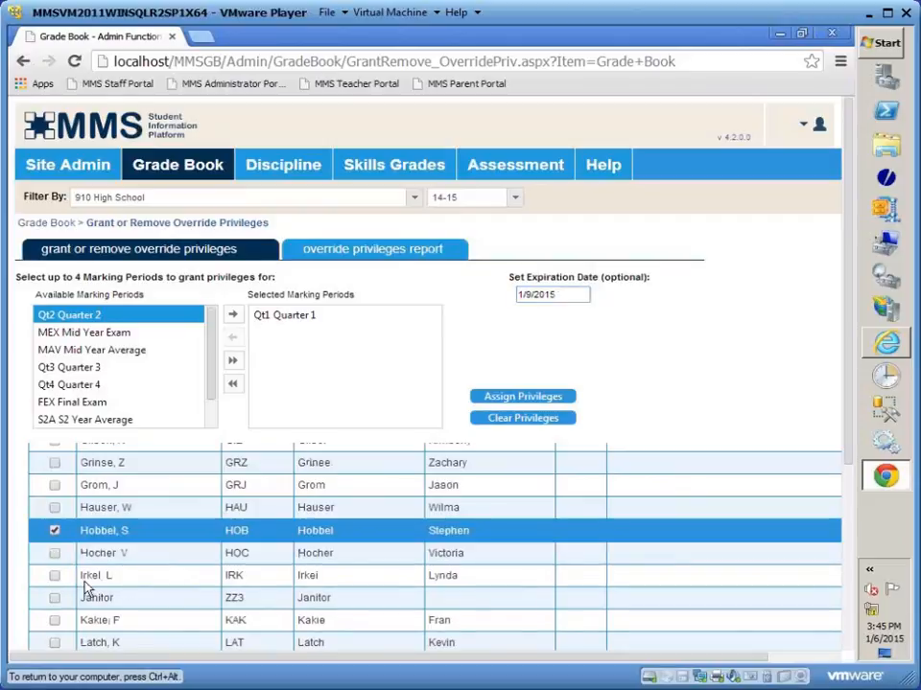
pyautogui.click(526, 400)
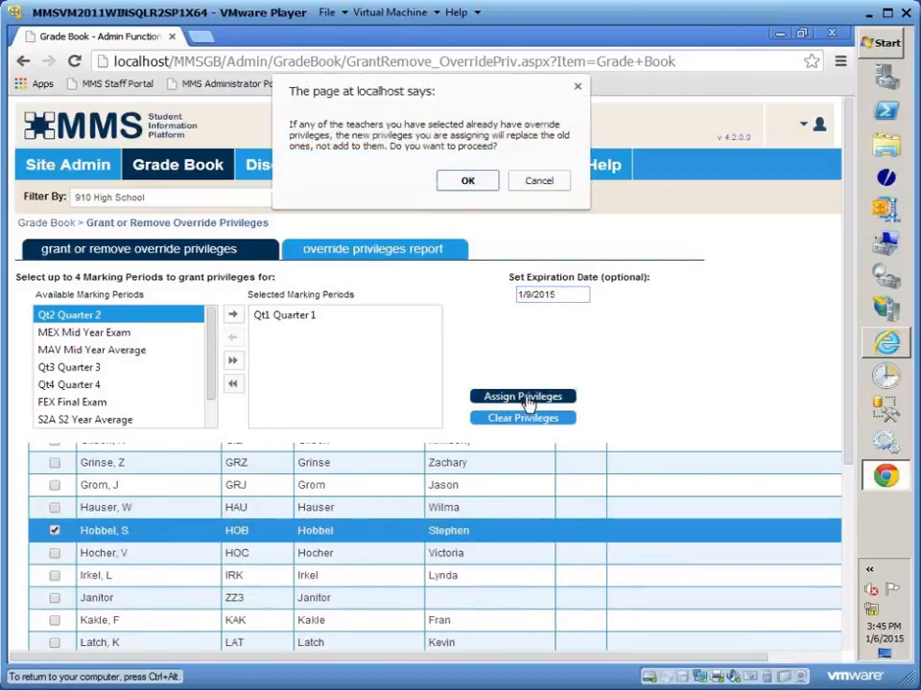
pyautogui.click(474, 188)
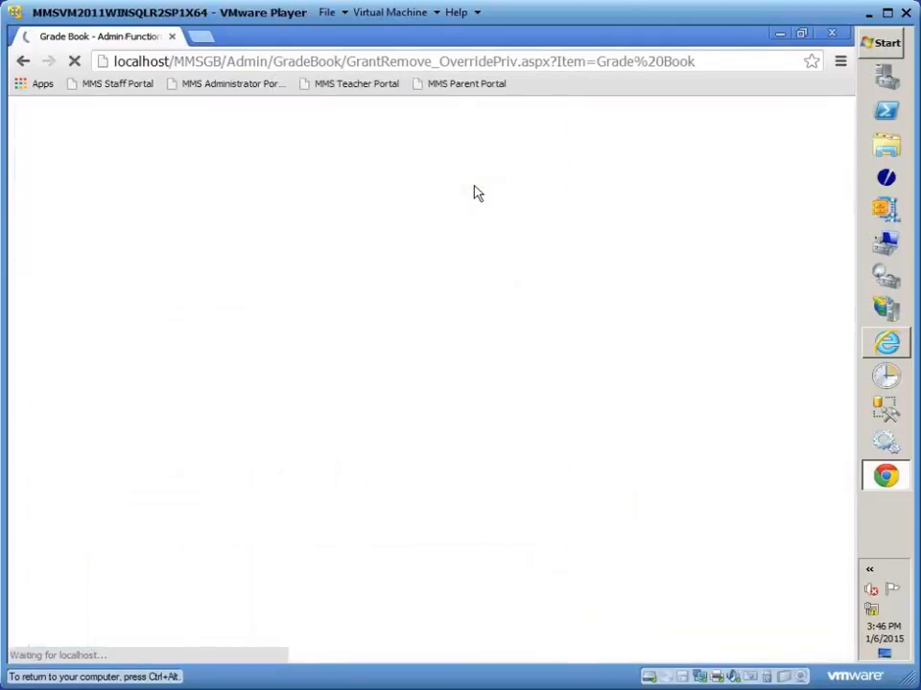
pyautogui.scroll(-5, 643, 536)
pyautogui.scroll(-8, 644, 533)
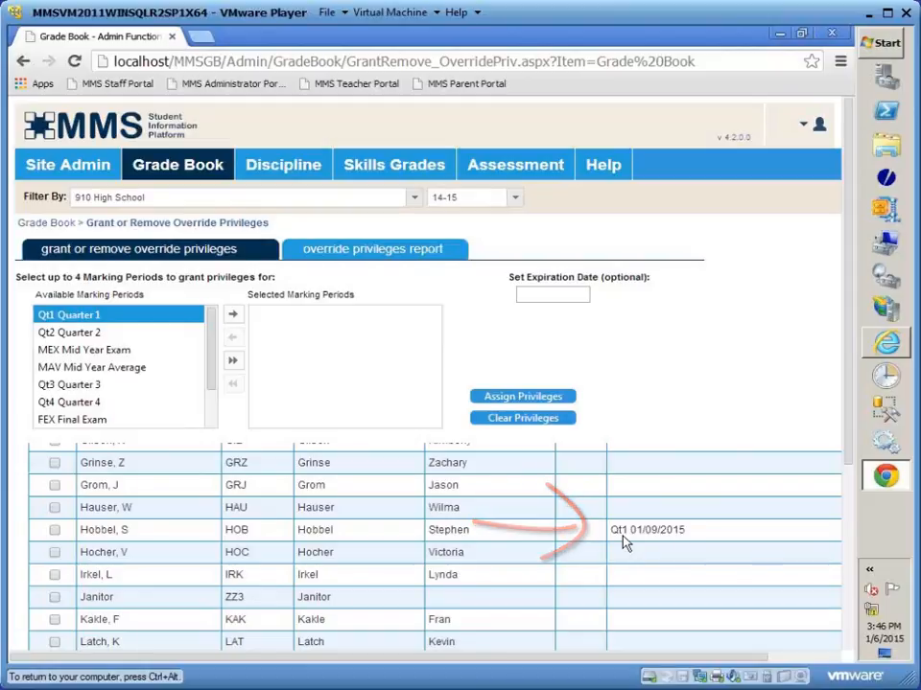
# Step: Switch back to the Teacher Portal in Internet Explorer and open Assign/Remove Grade Override
pyautogui.click(891, 350)
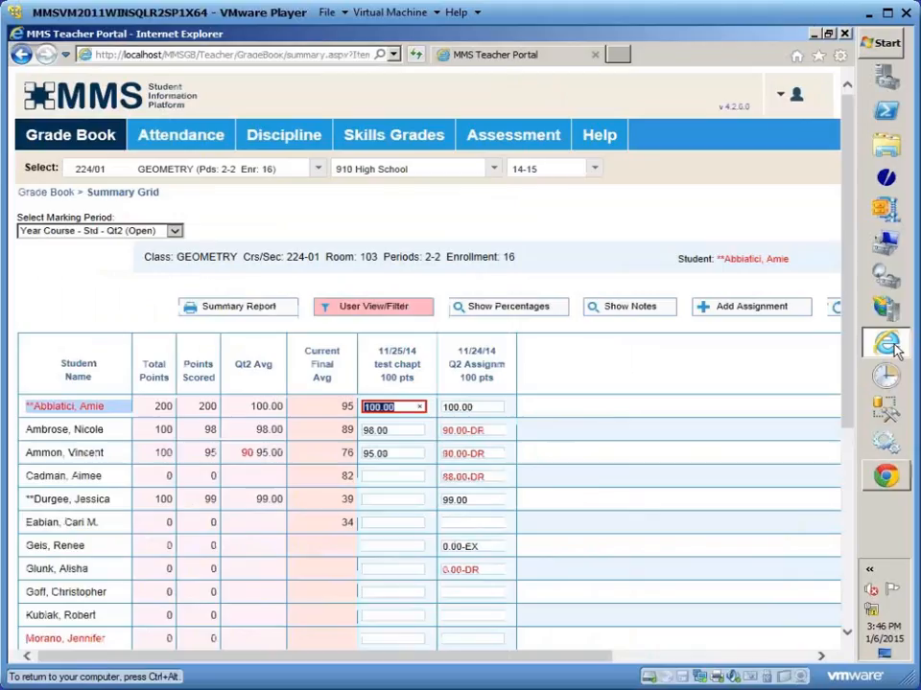
pyautogui.click(80, 144)
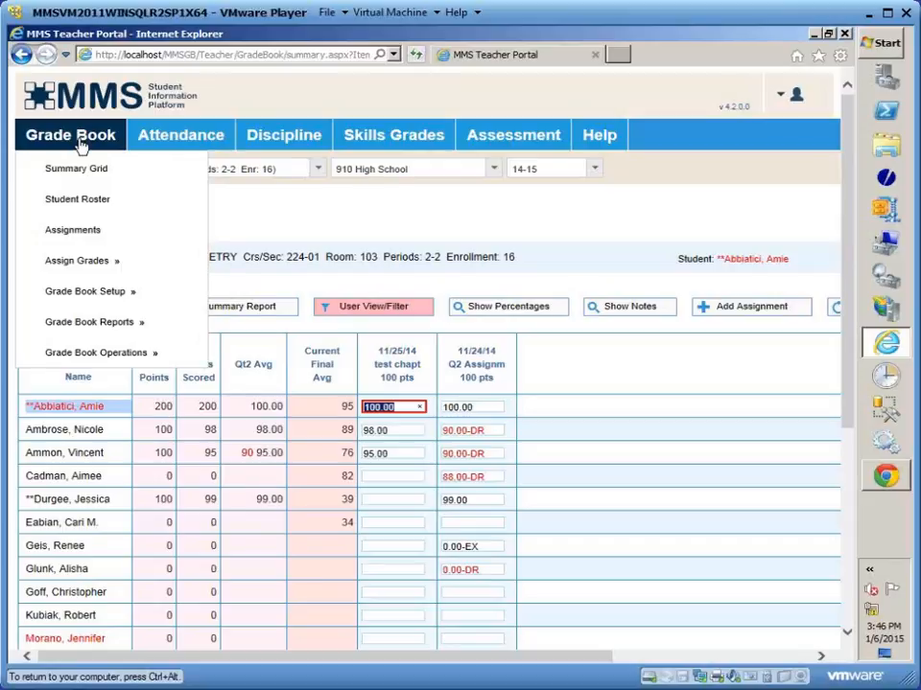
pyautogui.moveTo(56, 360)
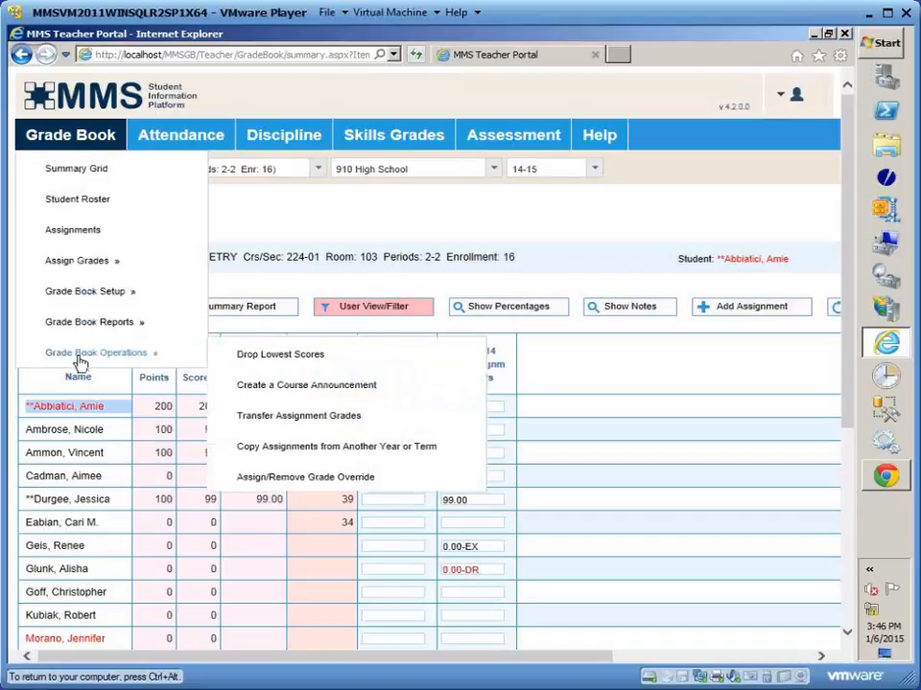
pyautogui.click(279, 484)
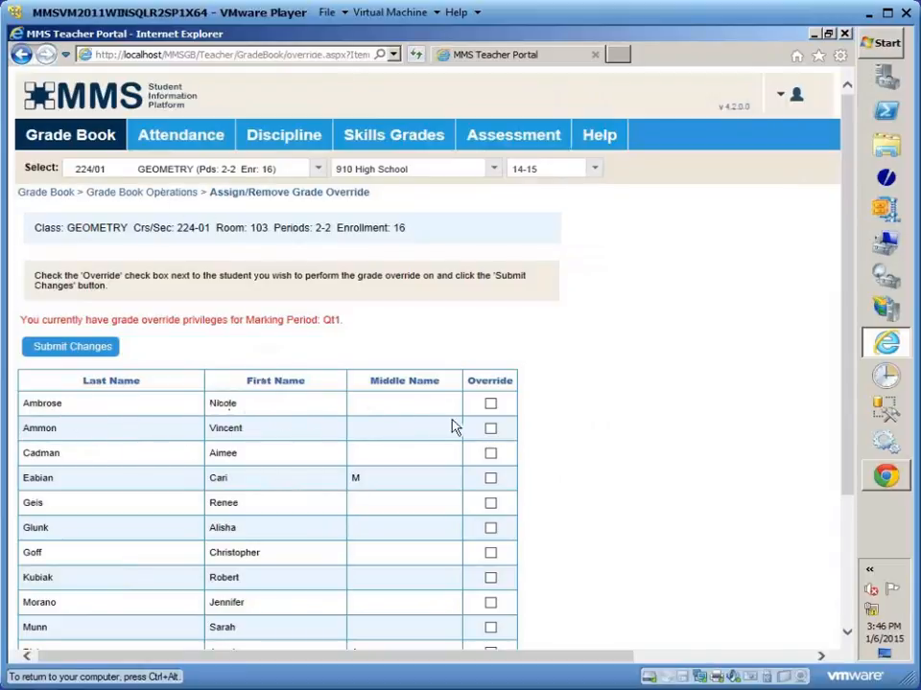
# Step: Mark the first listed geometry student for grade override in Qt1 and submit the changes
pyautogui.click(490, 405)
pyautogui.scroll(-3, 565, 602)
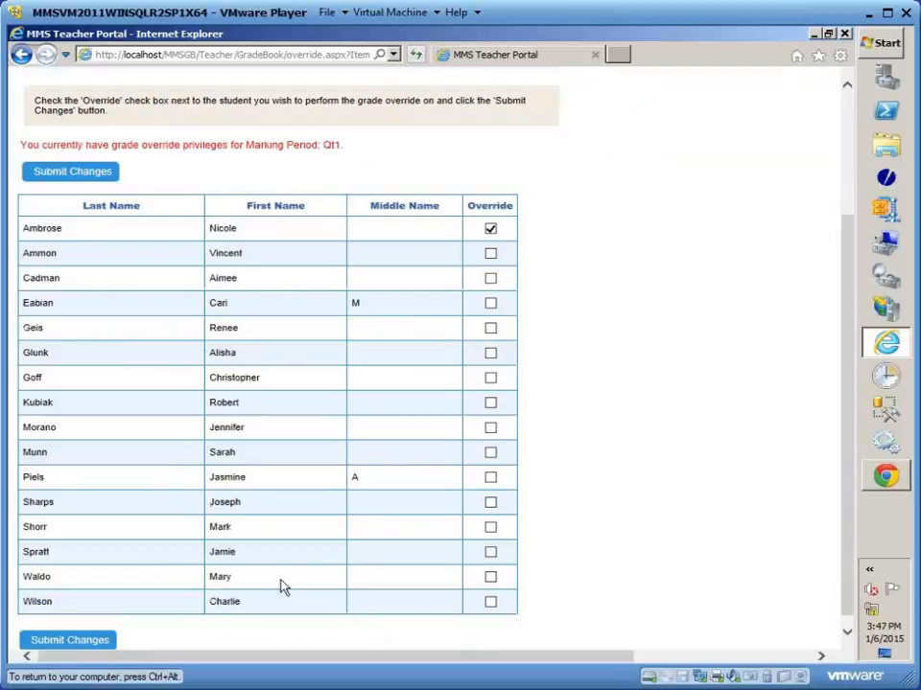
pyautogui.click(95, 181)
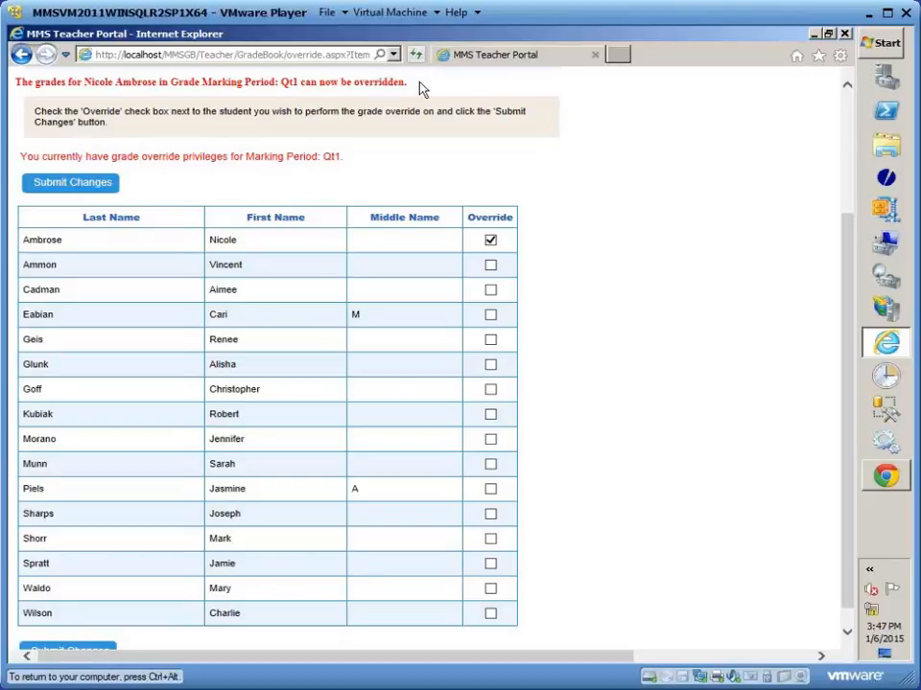
pyautogui.scroll(3, 576, 185)
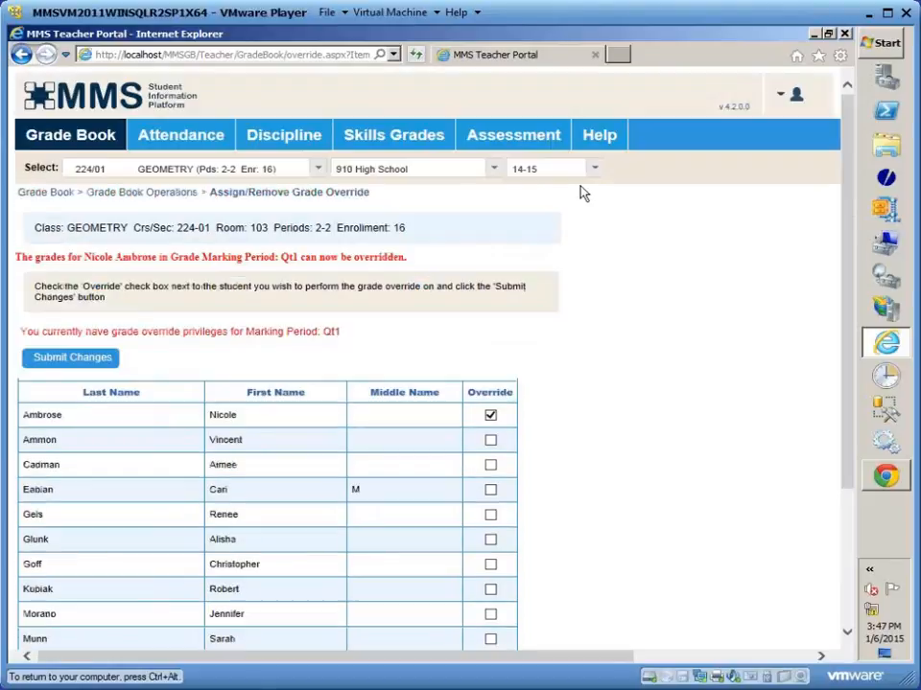
# Step: In Override Past Marking Period Average for Year Course - Std - Qt1, set the student's Qt1 grade to 95 and lock it
pyautogui.click(52, 143)
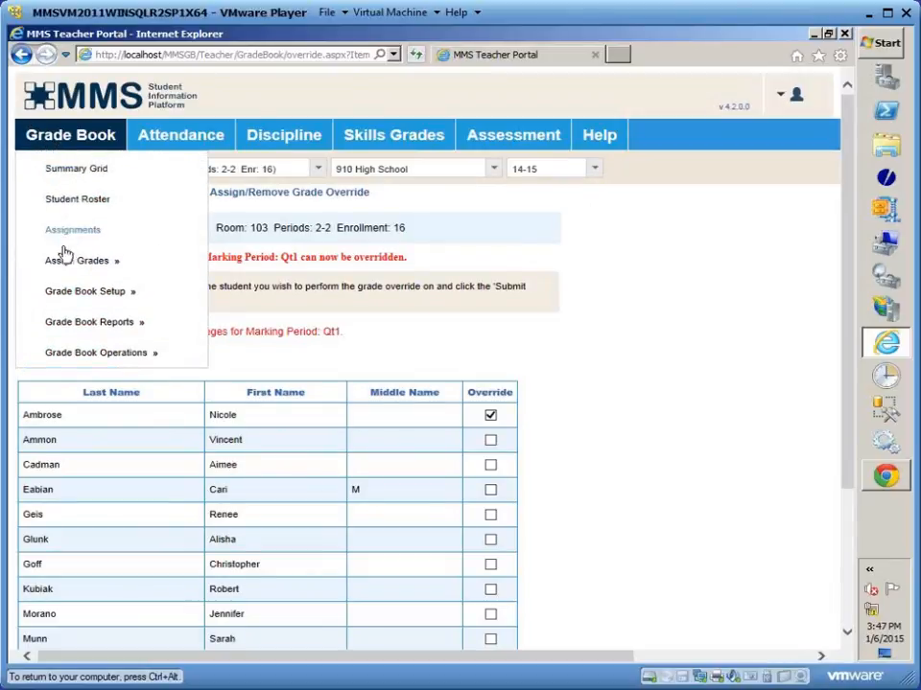
pyautogui.moveTo(65, 267)
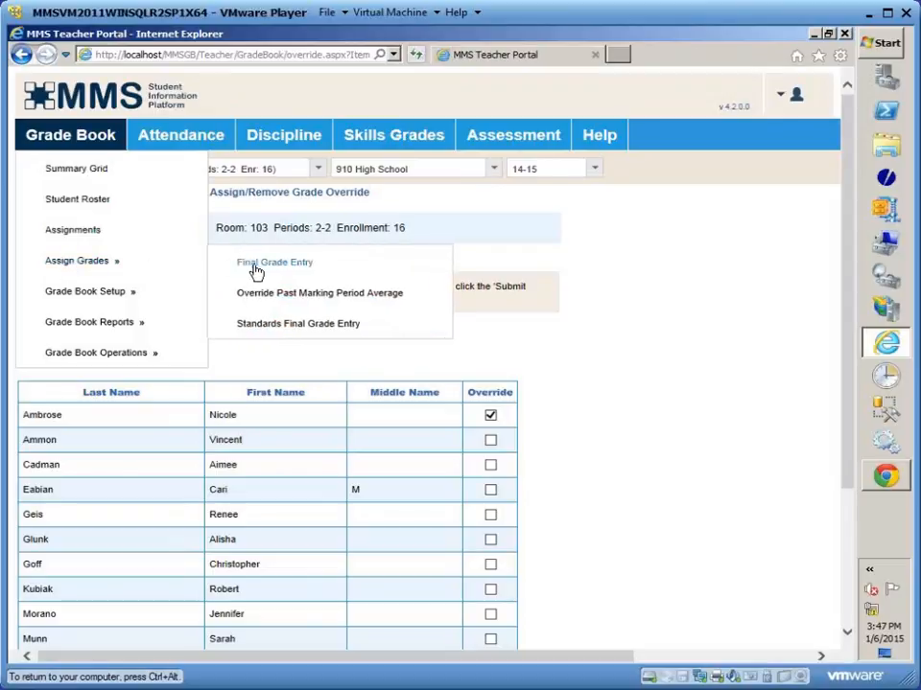
pyautogui.click(311, 302)
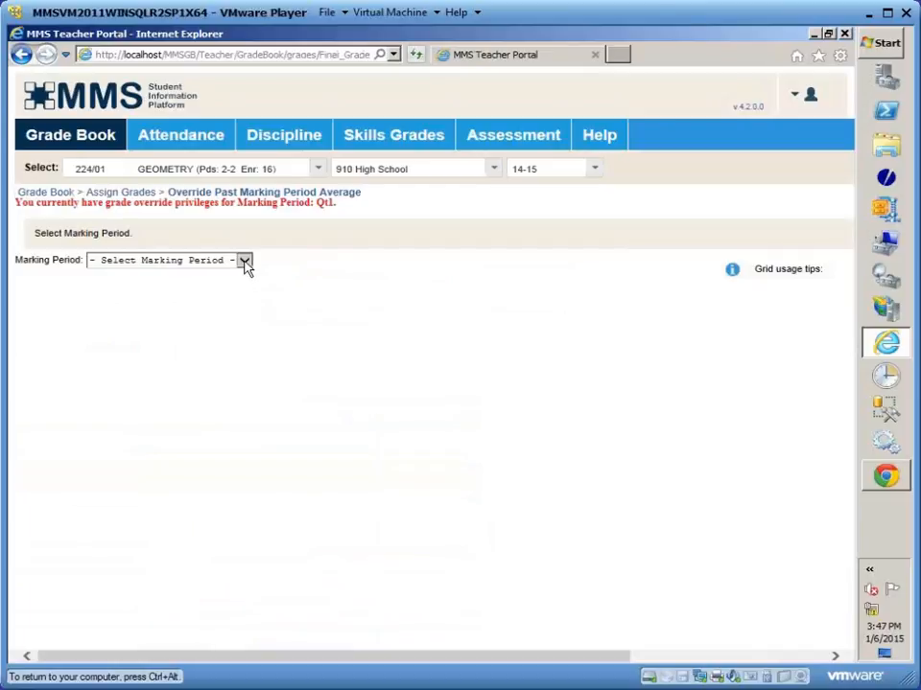
pyautogui.click(245, 262)
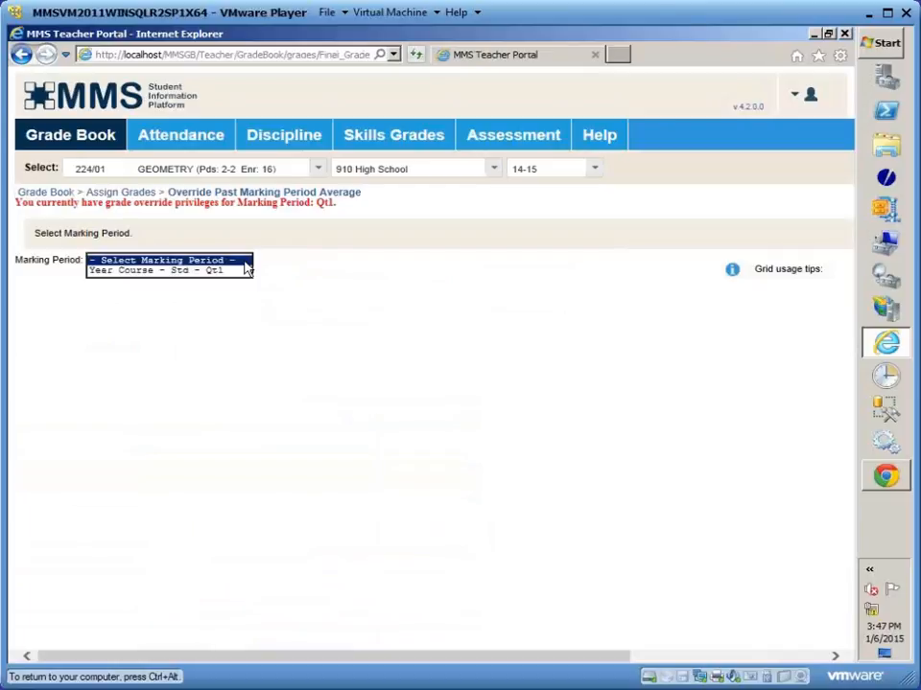
pyautogui.click(184, 277)
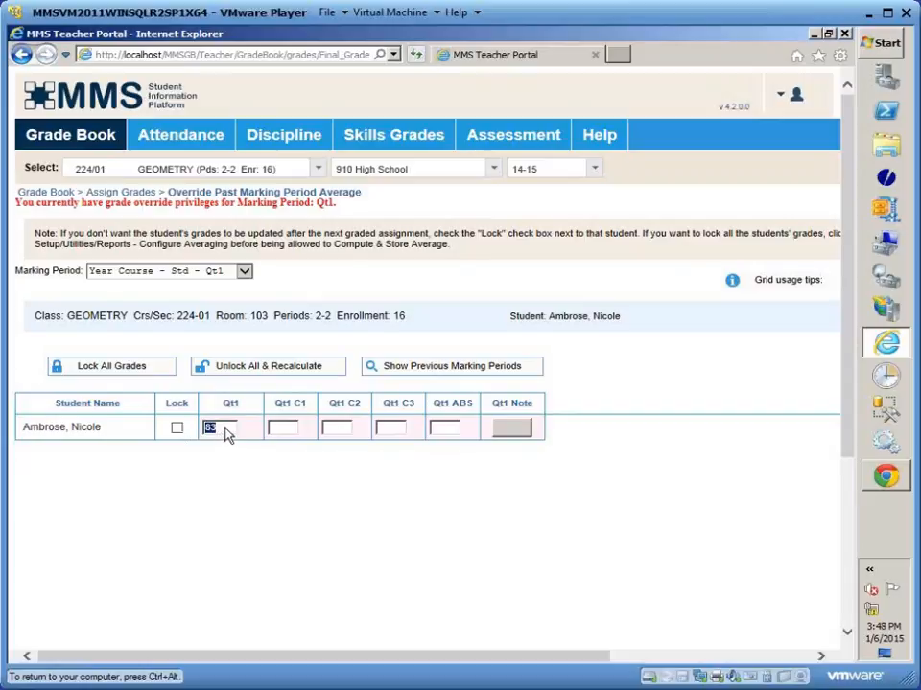
pyautogui.write('95')
pyautogui.click(179, 432)
# Step: Open the geometry class's Summary Grid and check the Qt1 Avg column for the overridden grade
pyautogui.moveTo(60, 147)
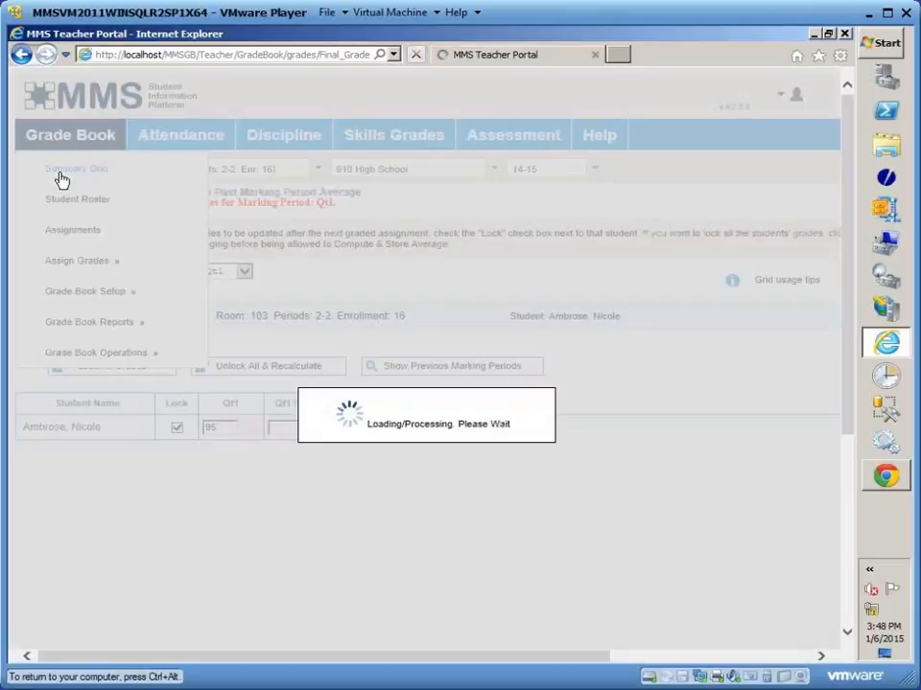
pyautogui.click(61, 178)
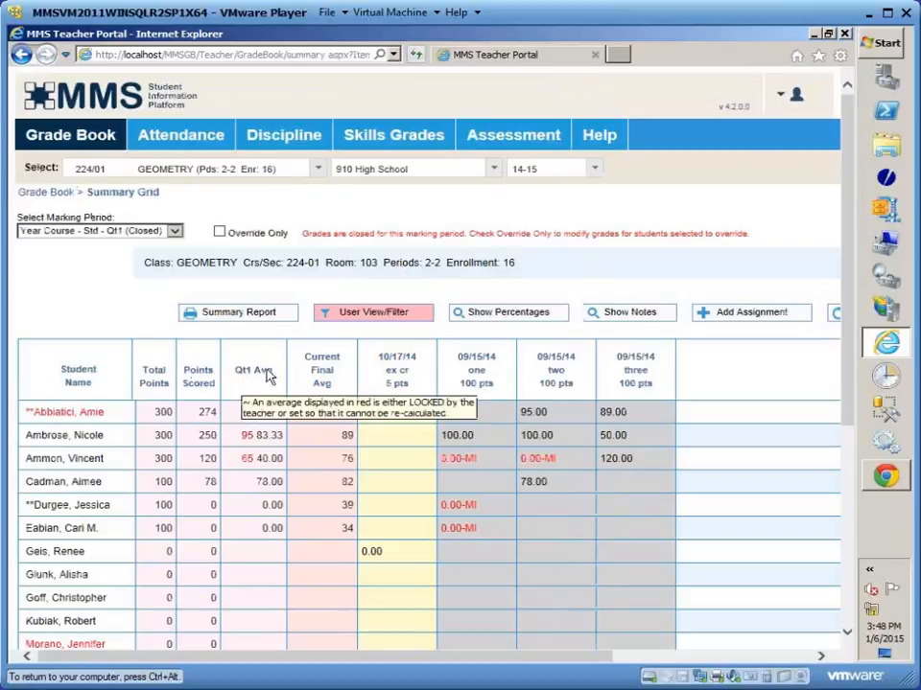
pyautogui.moveTo(283, 390)
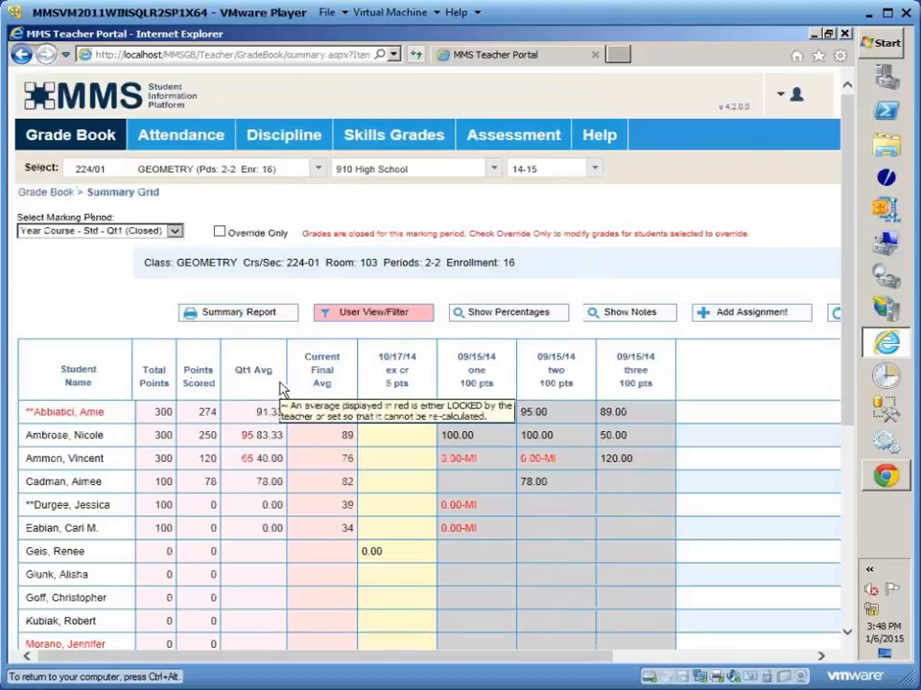